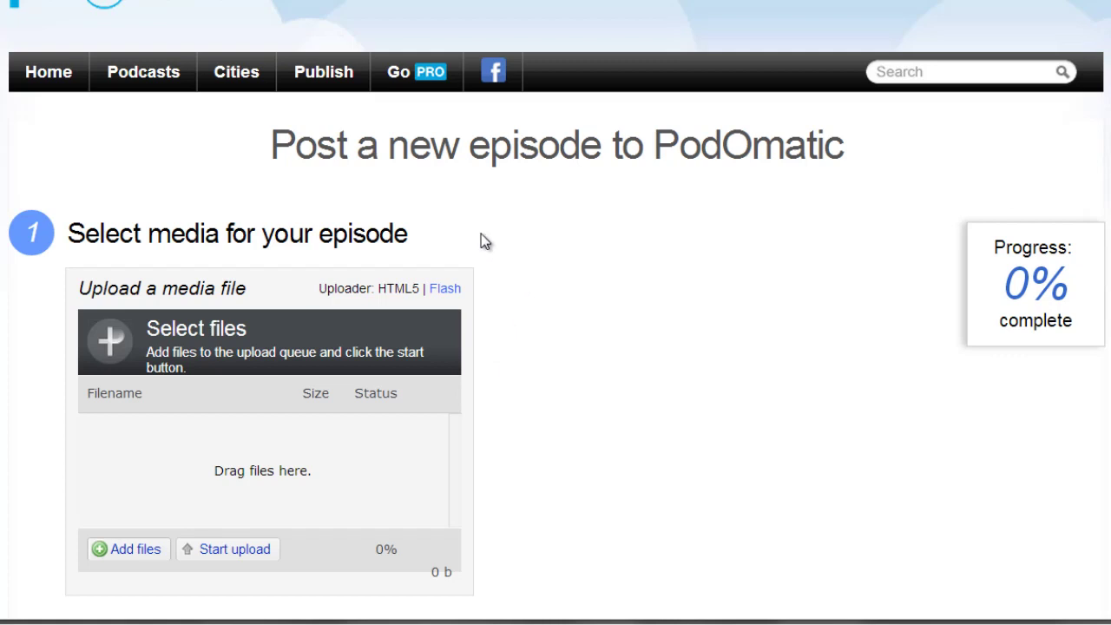
Step: Start a new podcast episode from the Publish > Podcast menu
mouse_move(354, 74)
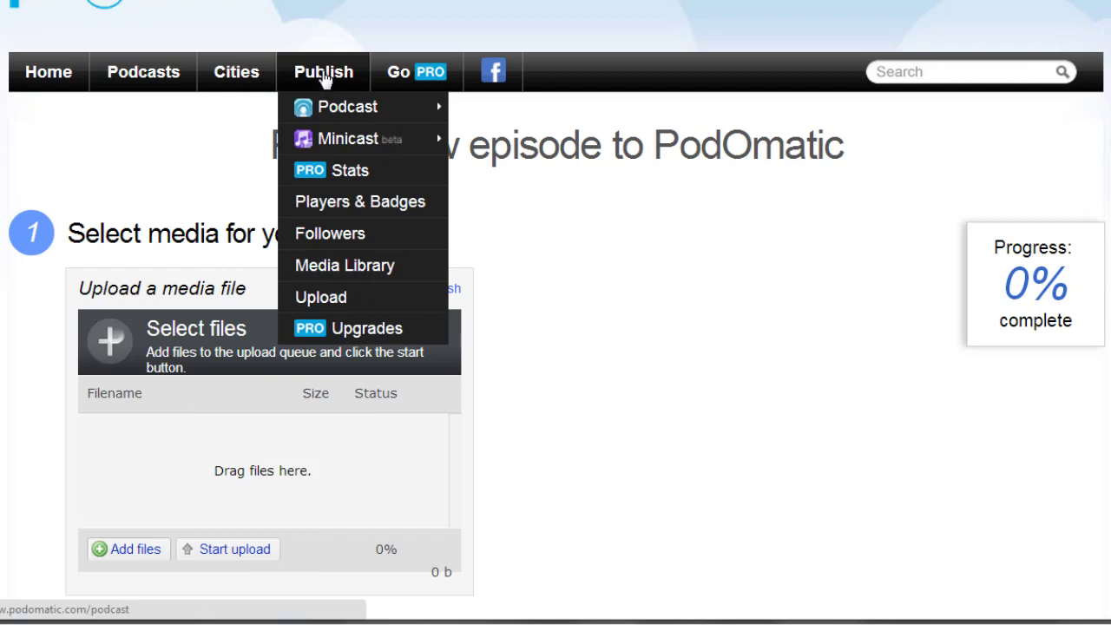
mouse_move(336, 107)
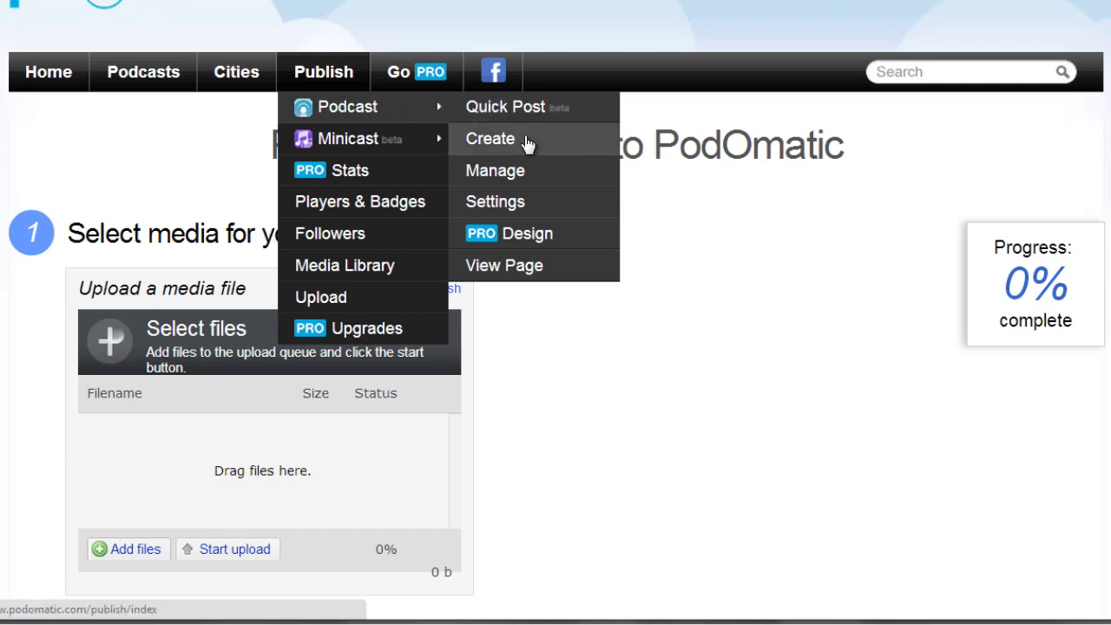
click(516, 107)
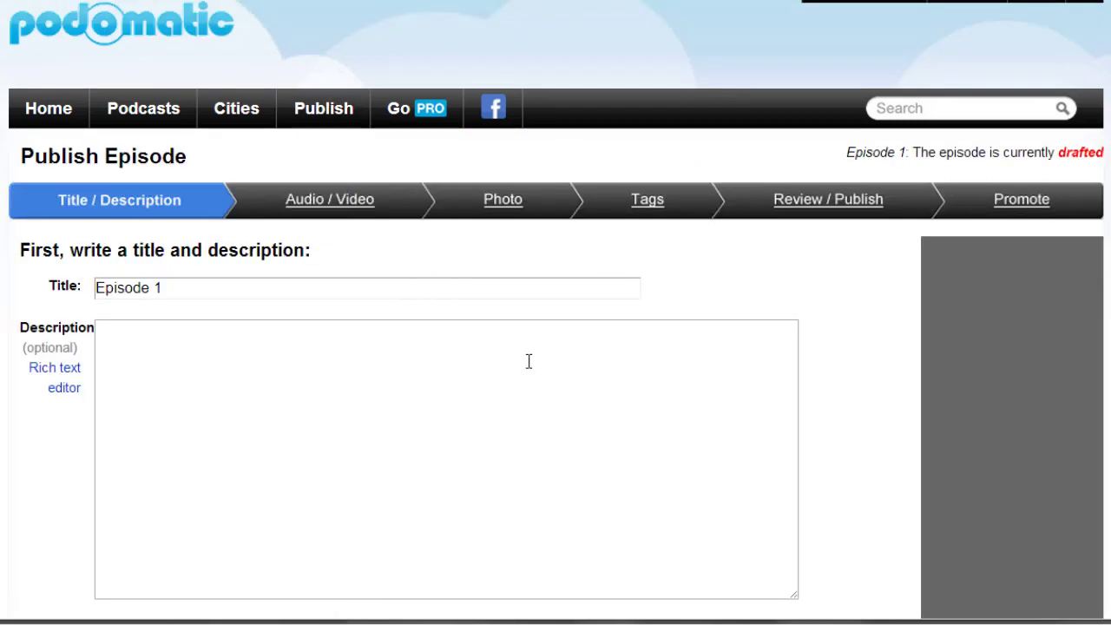
scroll(528, 362, down, 3)
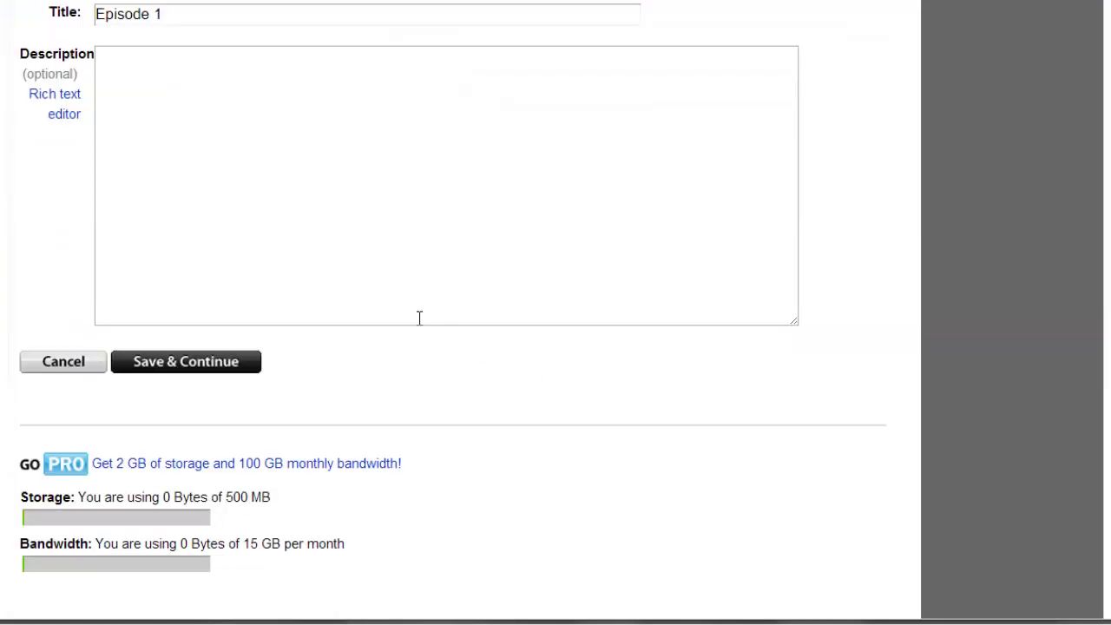
click(359, 263)
scroll(364, 347, up, 2)
scroll(368, 349, up, 1)
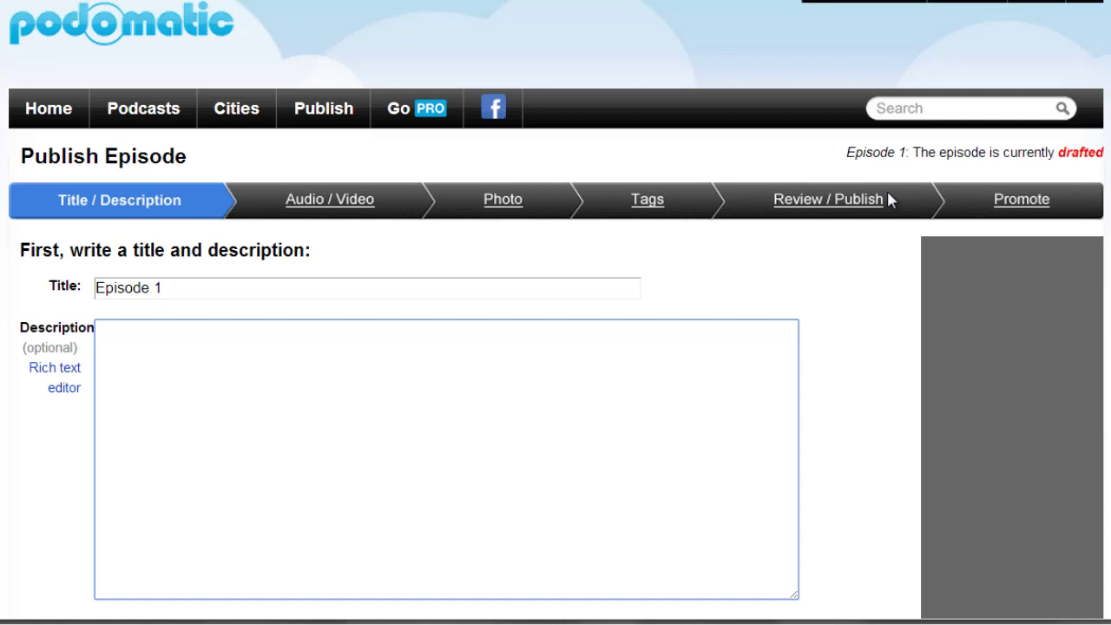
scroll(851, 290, down, 2)
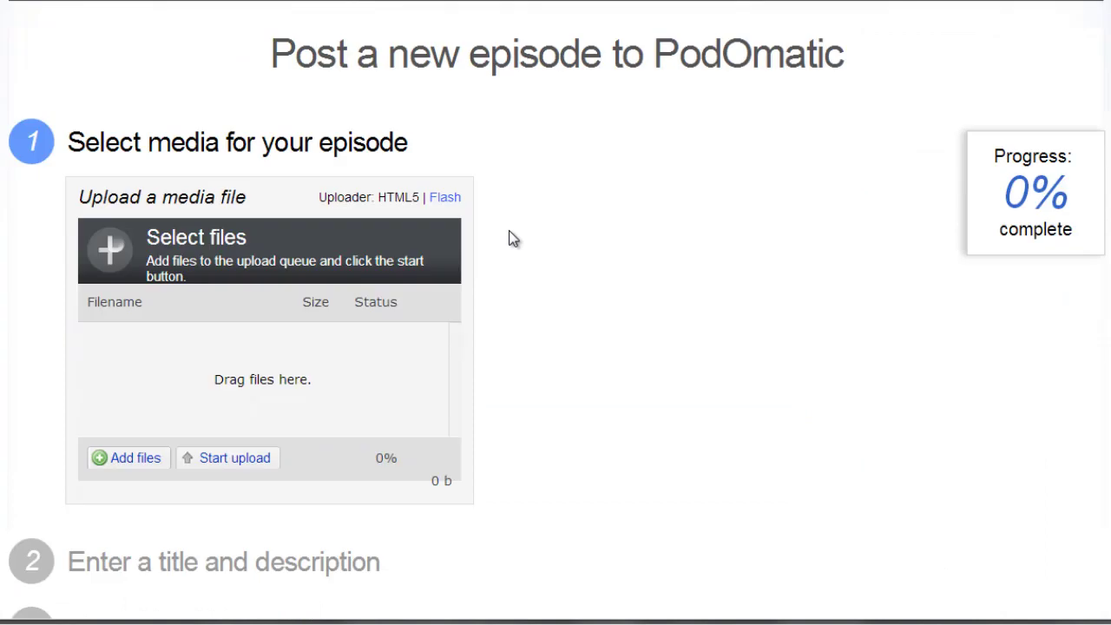
scroll(513, 239, down, 1)
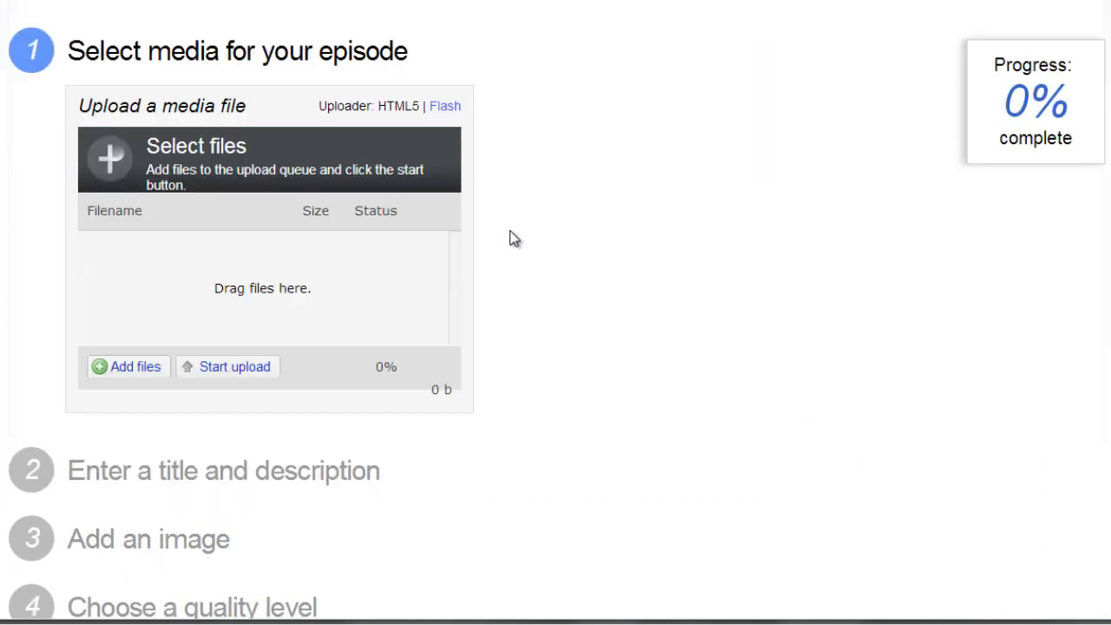
scroll(513, 238, up, 2)
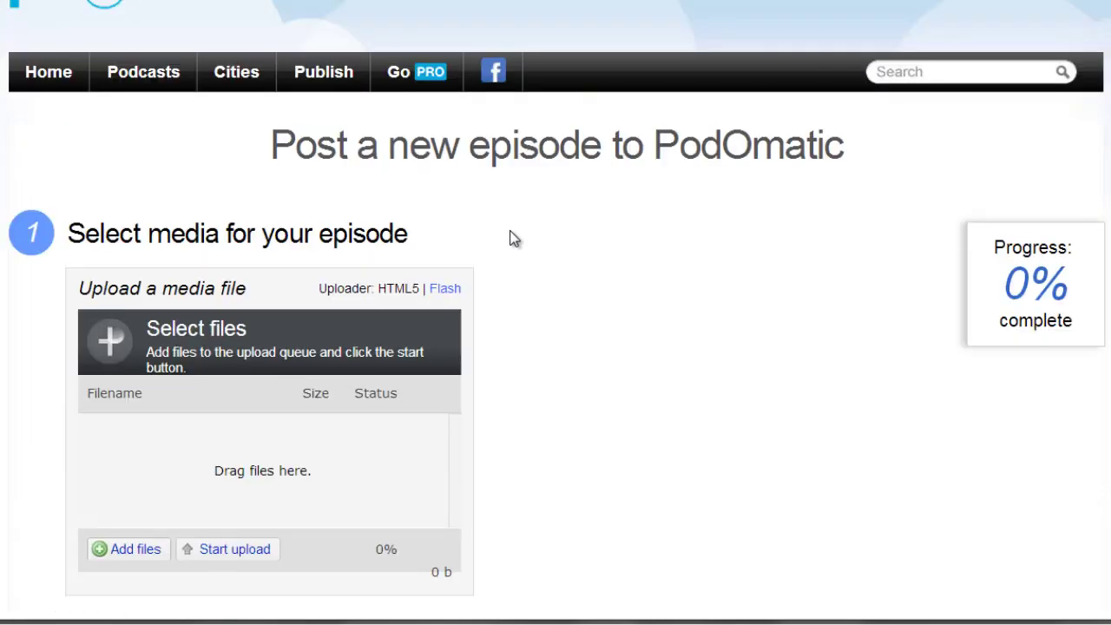
scroll(571, 198, down, 6)
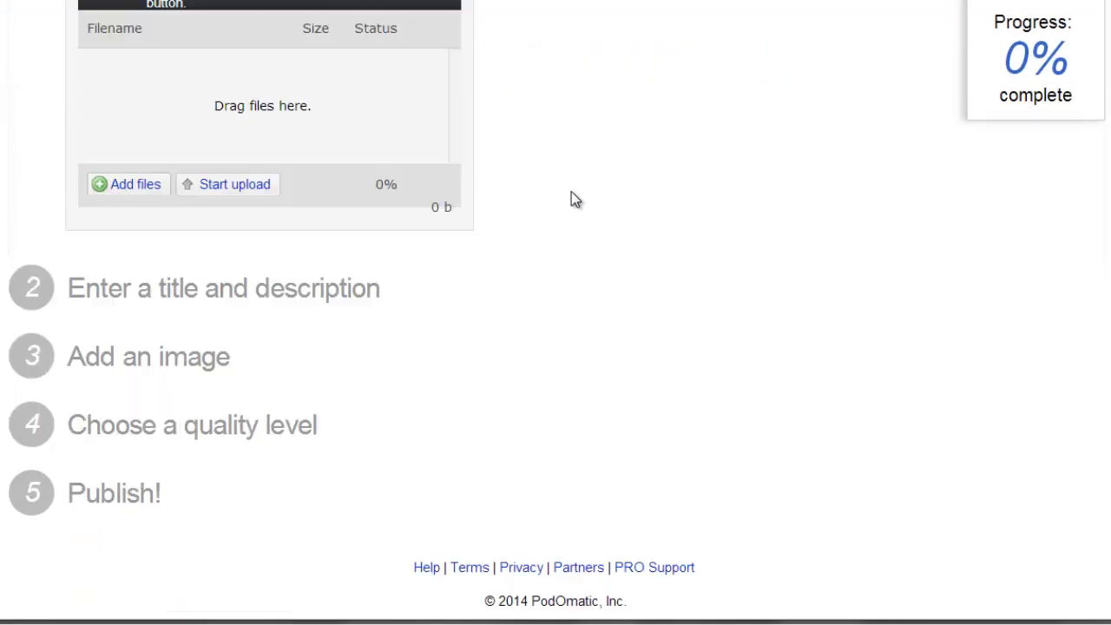
scroll(571, 198, up, 3)
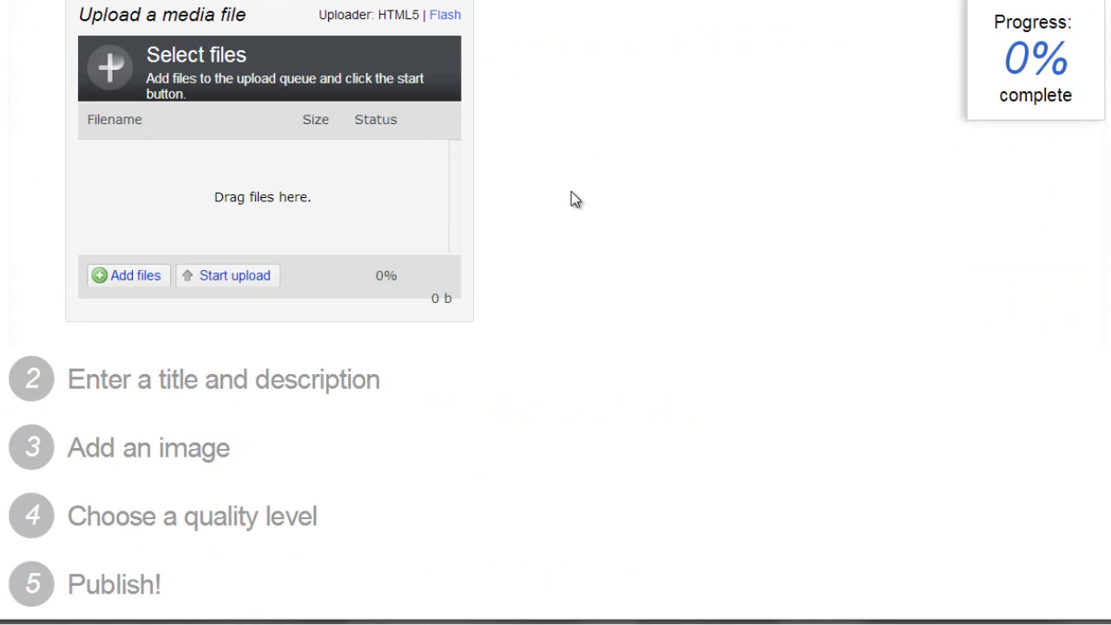
scroll(571, 193, up, 2)
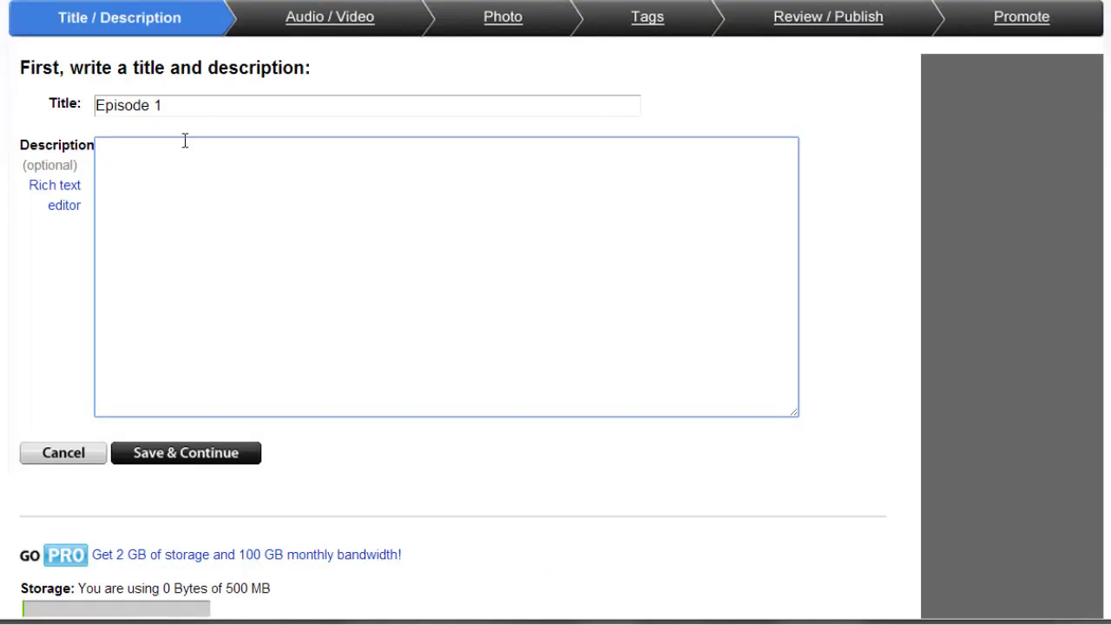
Step: Append '- Finding Your Personality' to the episode title and switch the description to rich text
click(199, 105)
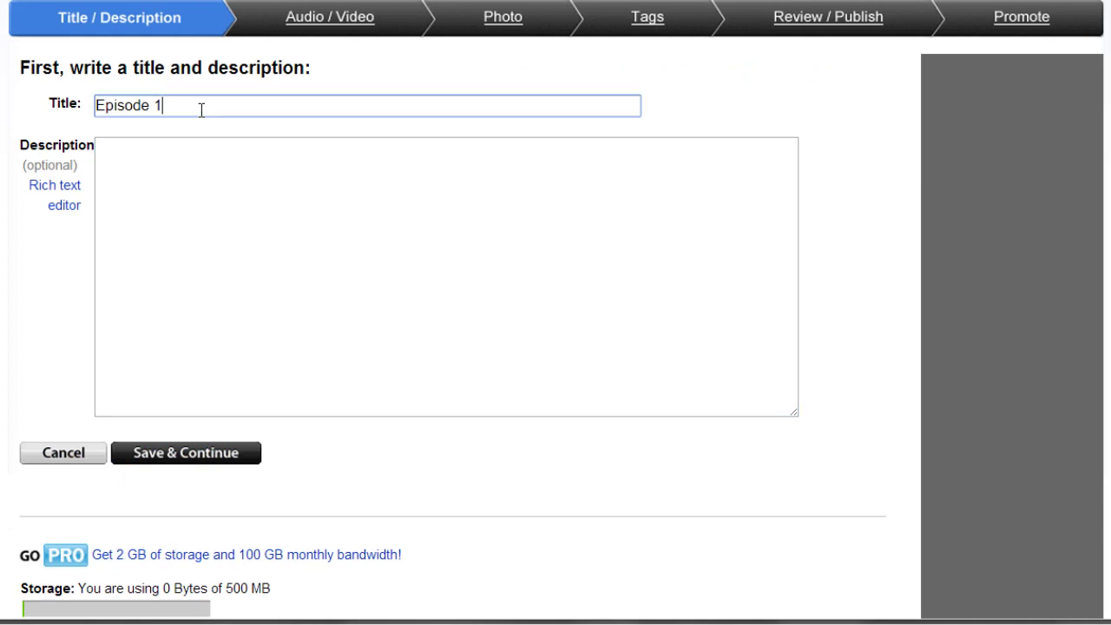
text(- Finding Your Personality)
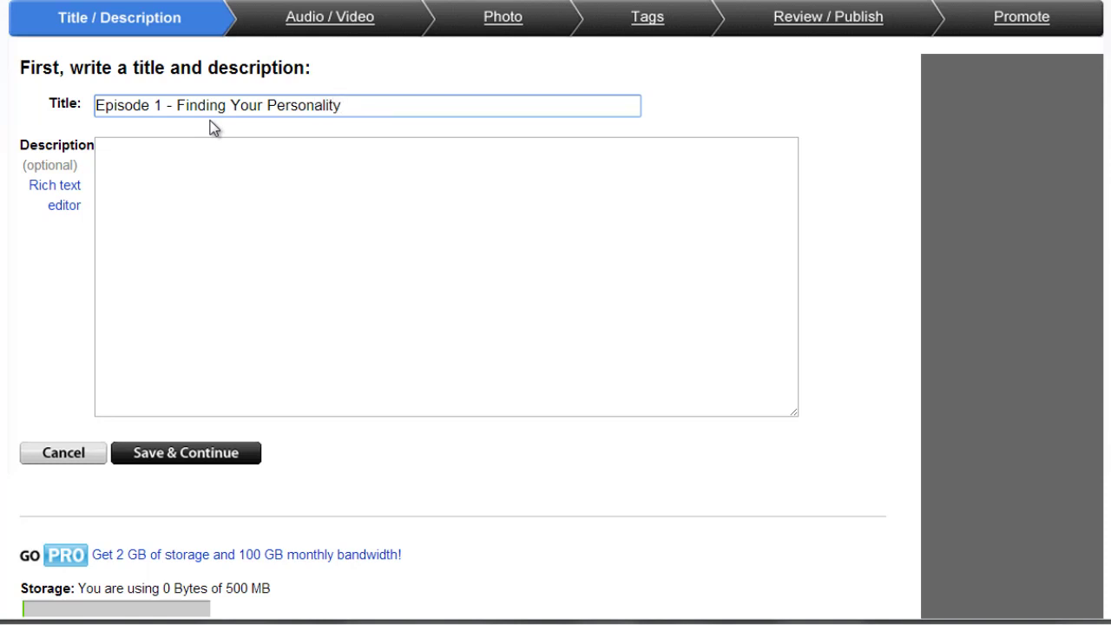
click(263, 191)
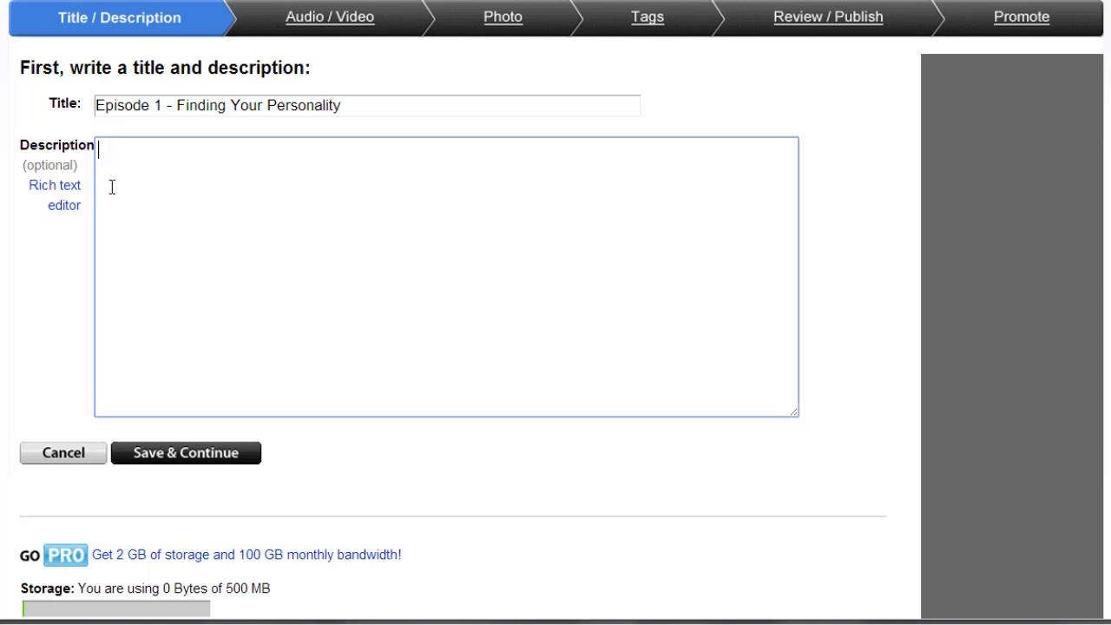
click(67, 201)
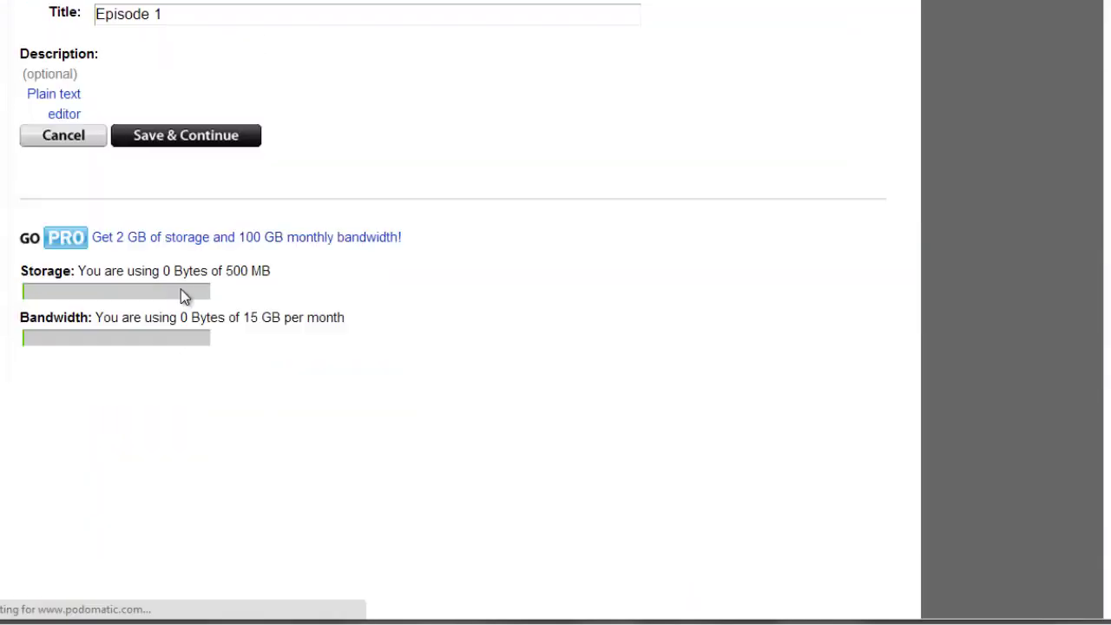
Step: Paste the Word paragraph on strengths and weaknesses into the description and save
scroll(189, 277, down, 2)
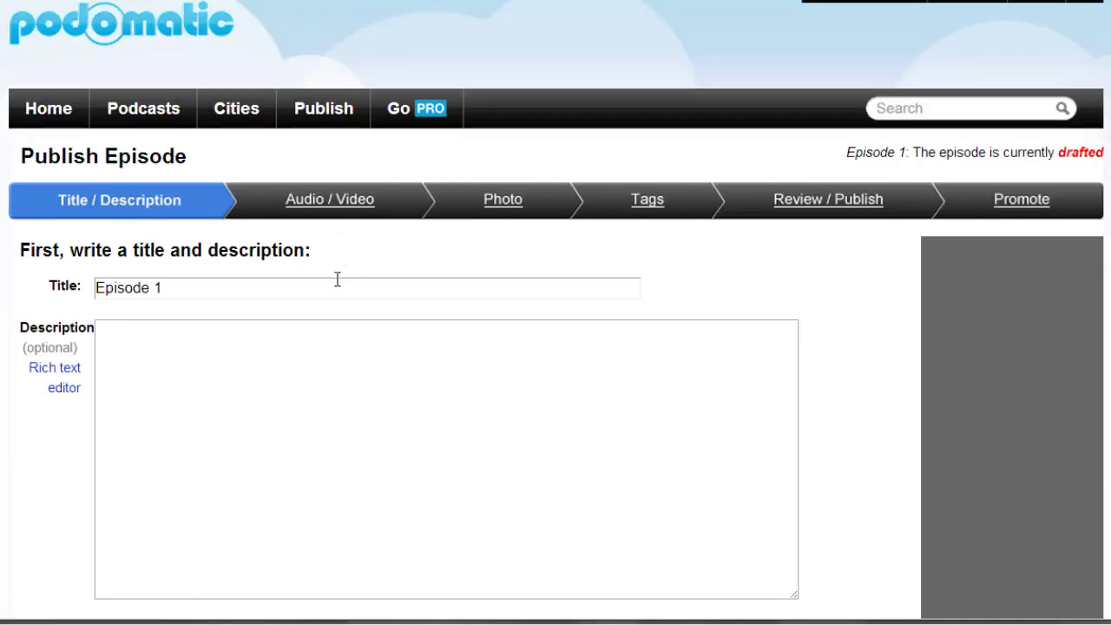
scroll(337, 279, down, 2)
click(207, 183)
text(Personality)
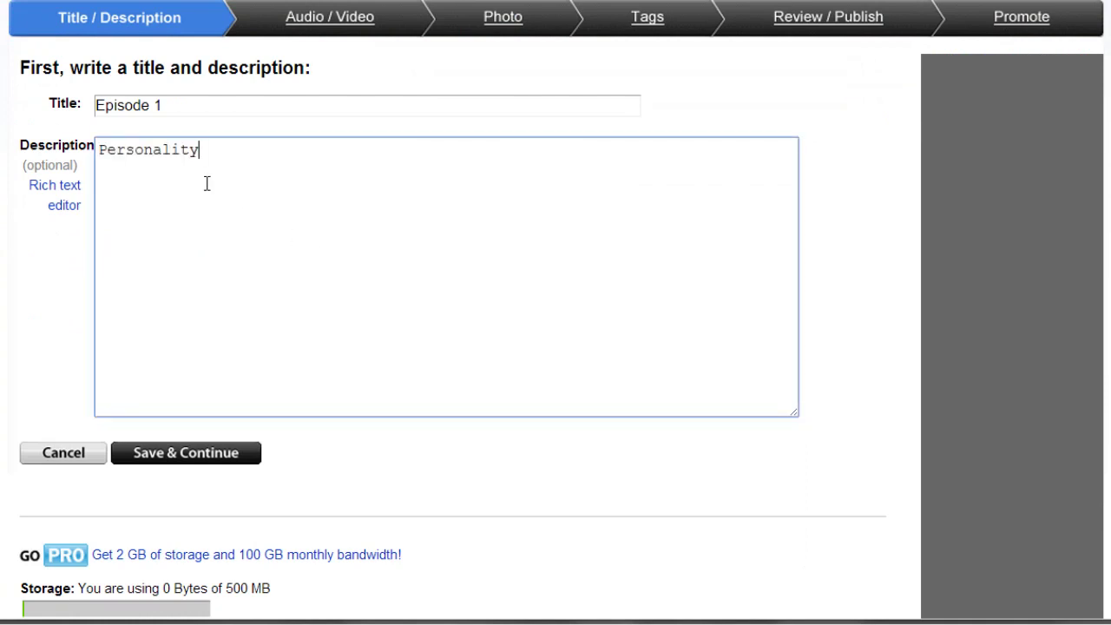
key(ctrl+a)
key(BackSpace)
key(alt+Tab)
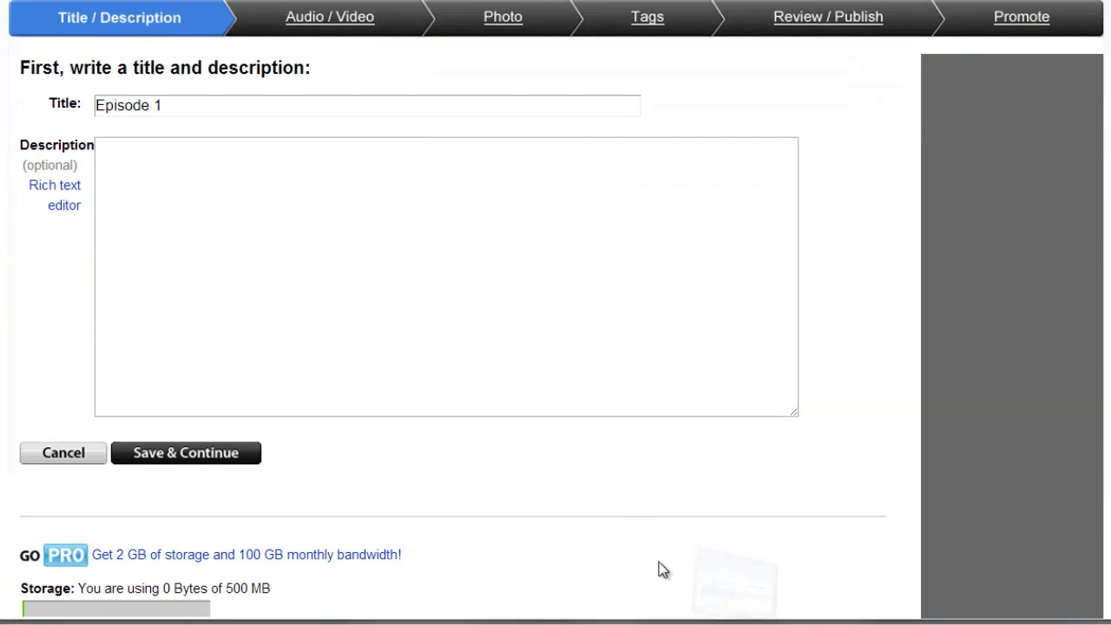
click(382, 257)
text(This is the fun part because you get to learn more about yourself and the way you tick, your strengths, your weakness, and it also will help you figure out which direction you should head.  Which career, business, and more direction.)
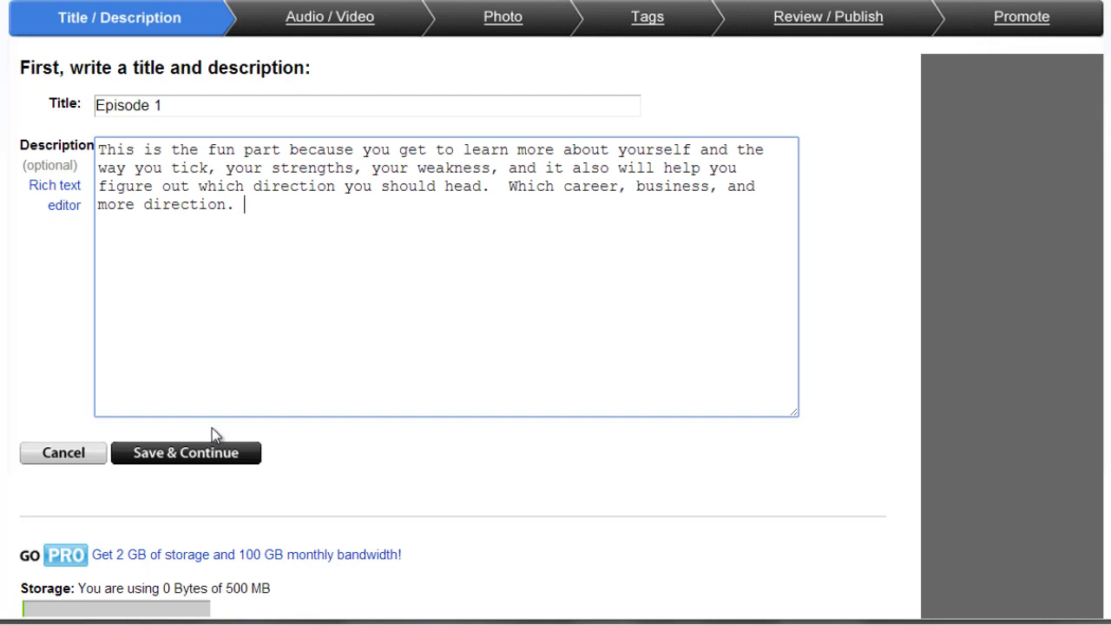
click(184, 465)
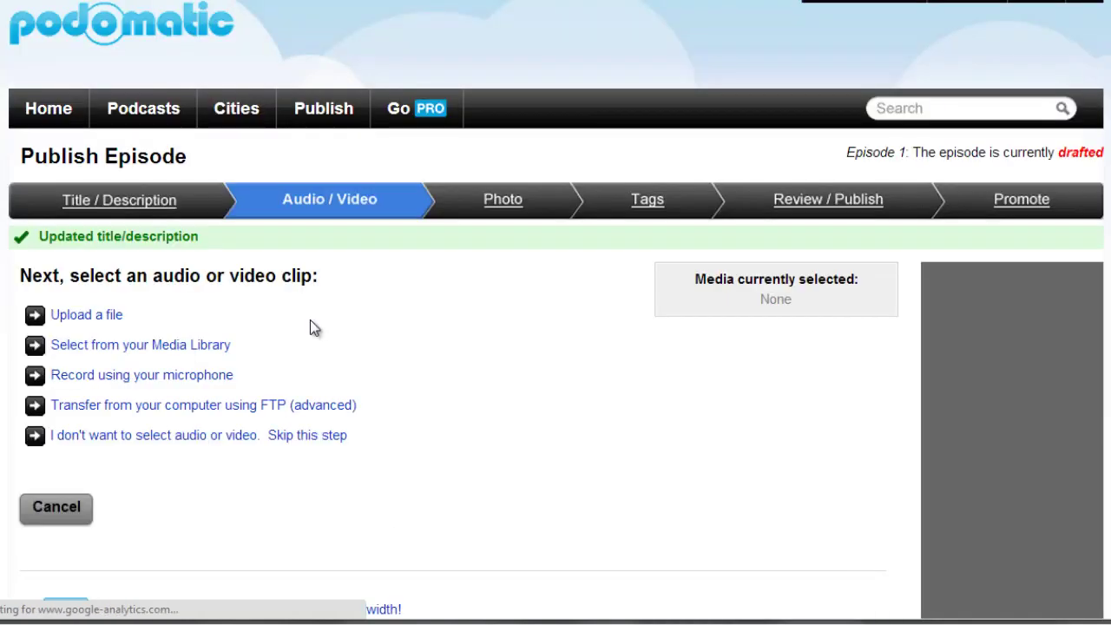
Step: Start the episode's audio upload and bring the Uploader window back to the front
scroll(331, 332, down, 3)
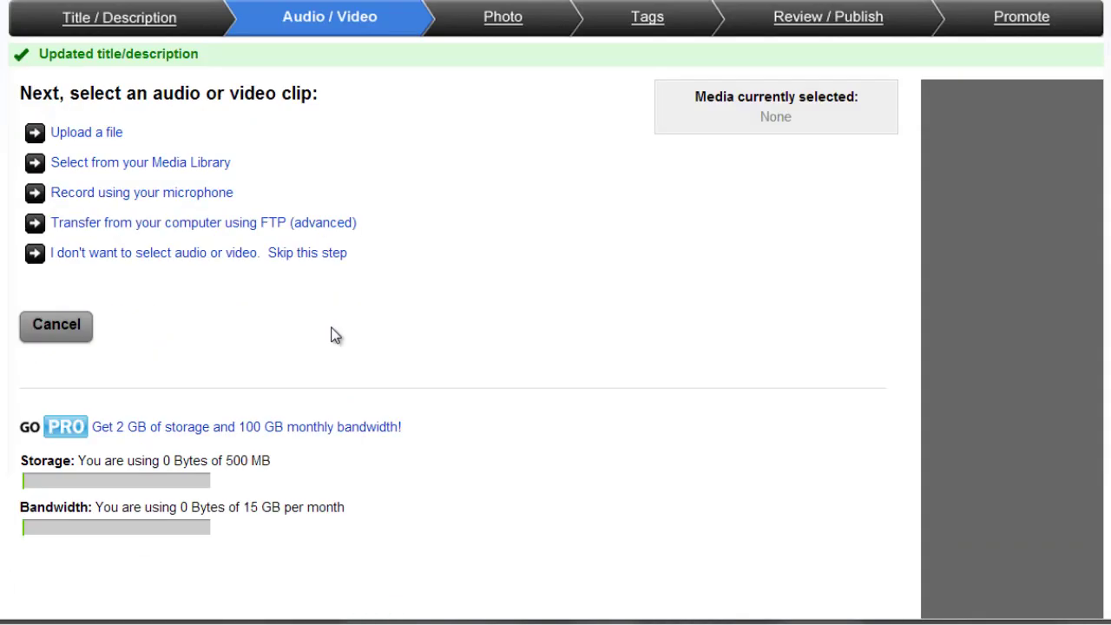
click(98, 134)
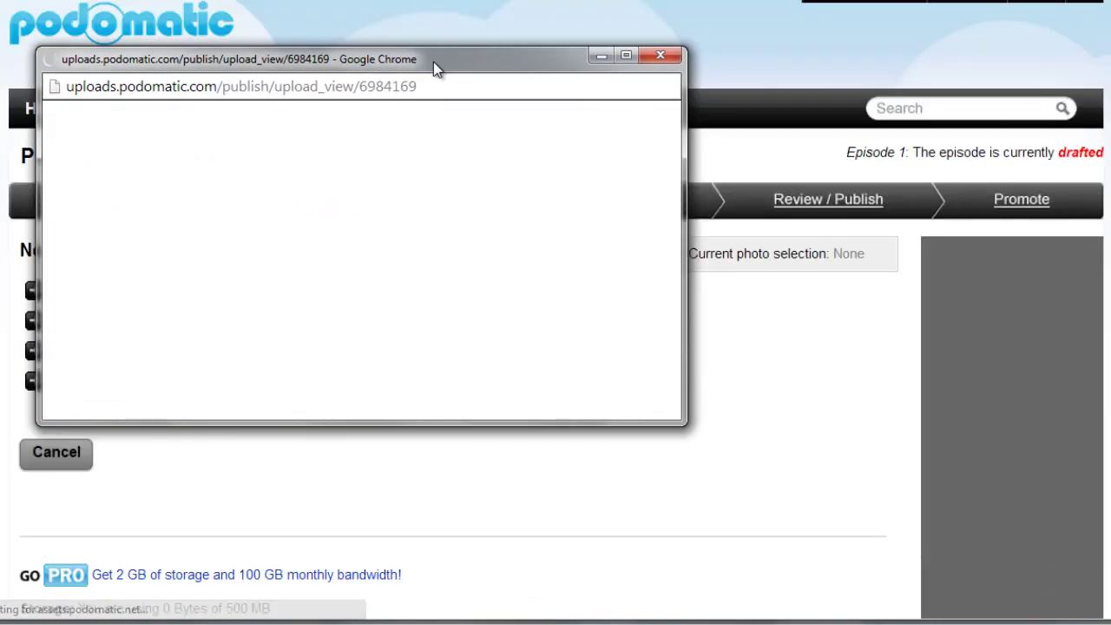
click(838, 196)
scroll(838, 196, down, 1)
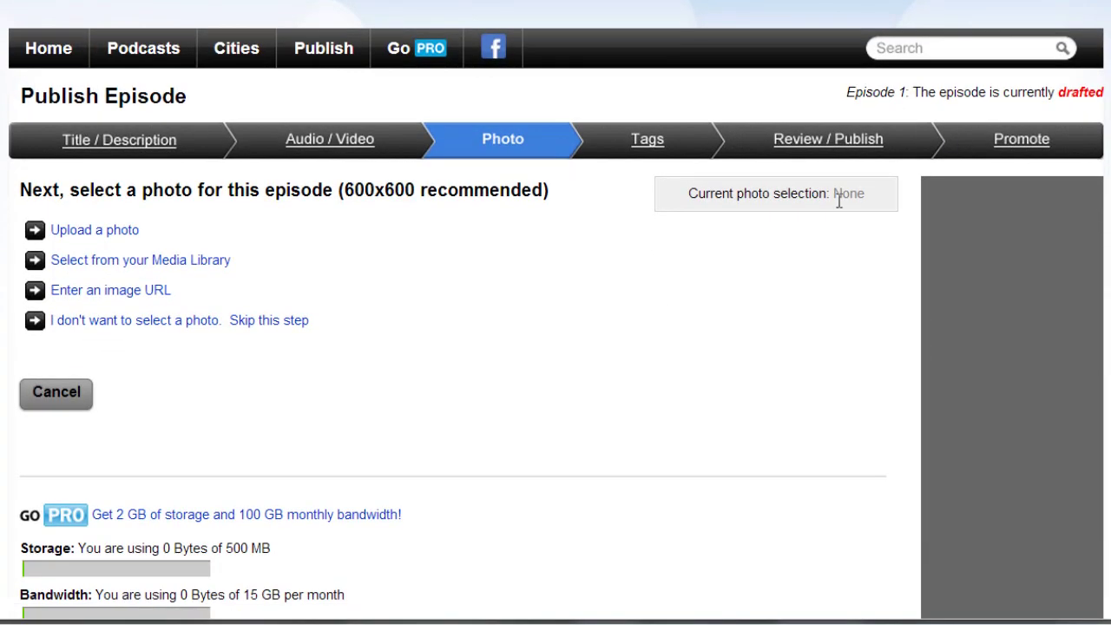
click(213, 577)
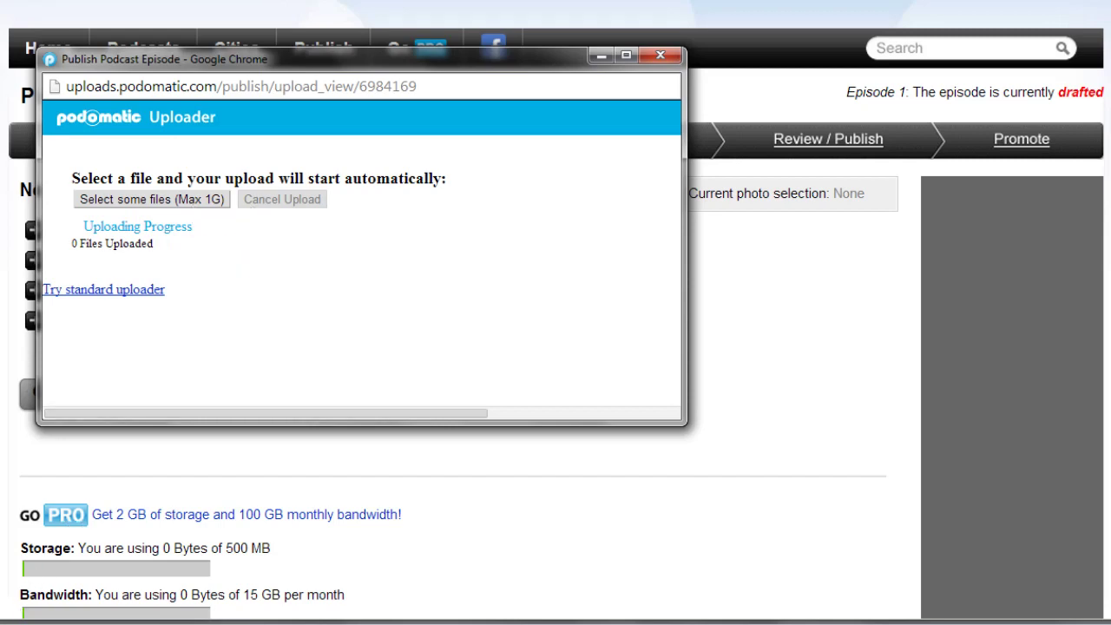
Step: Locate the 02-Personality audio file in the DD-audios folder
mouse_move(35, 621)
click(15, 551)
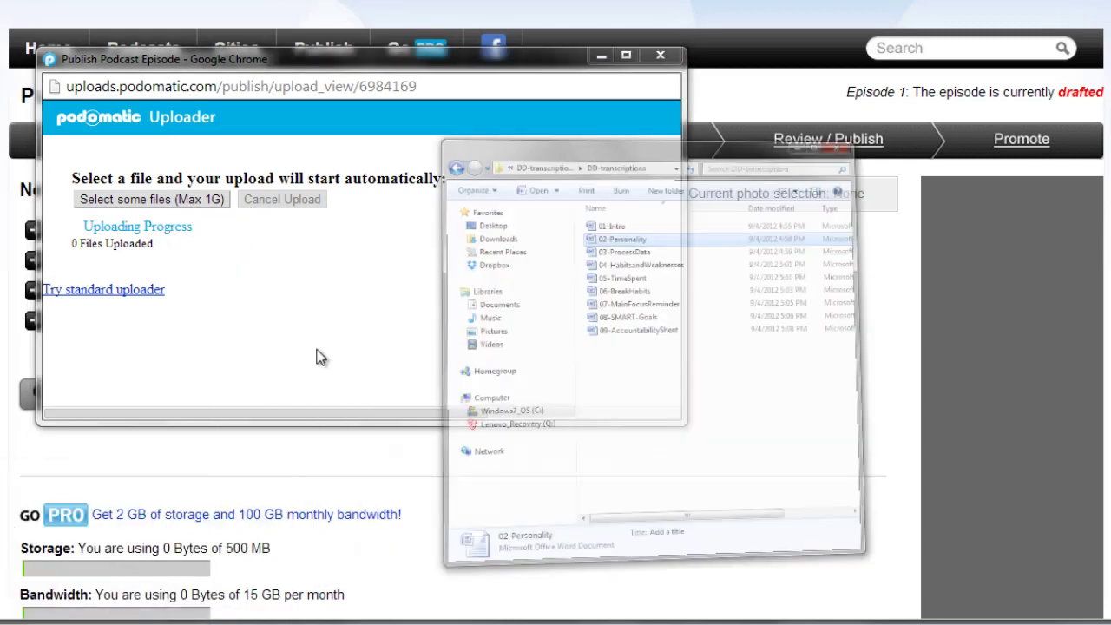
key(BackSpace)
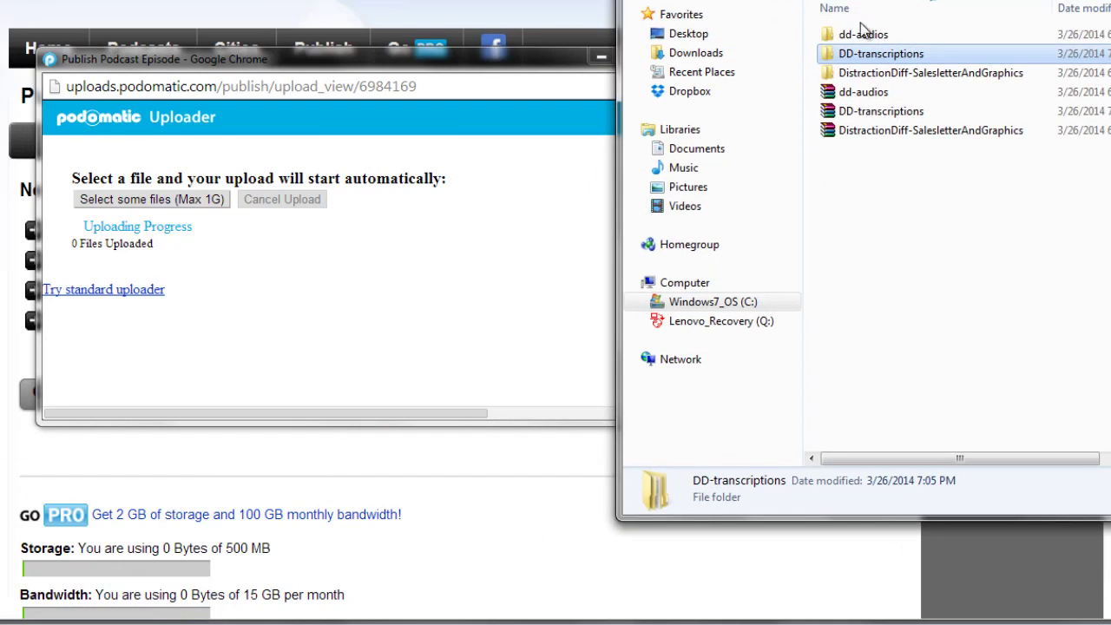
double_click(856, 39)
double_click(856, 39)
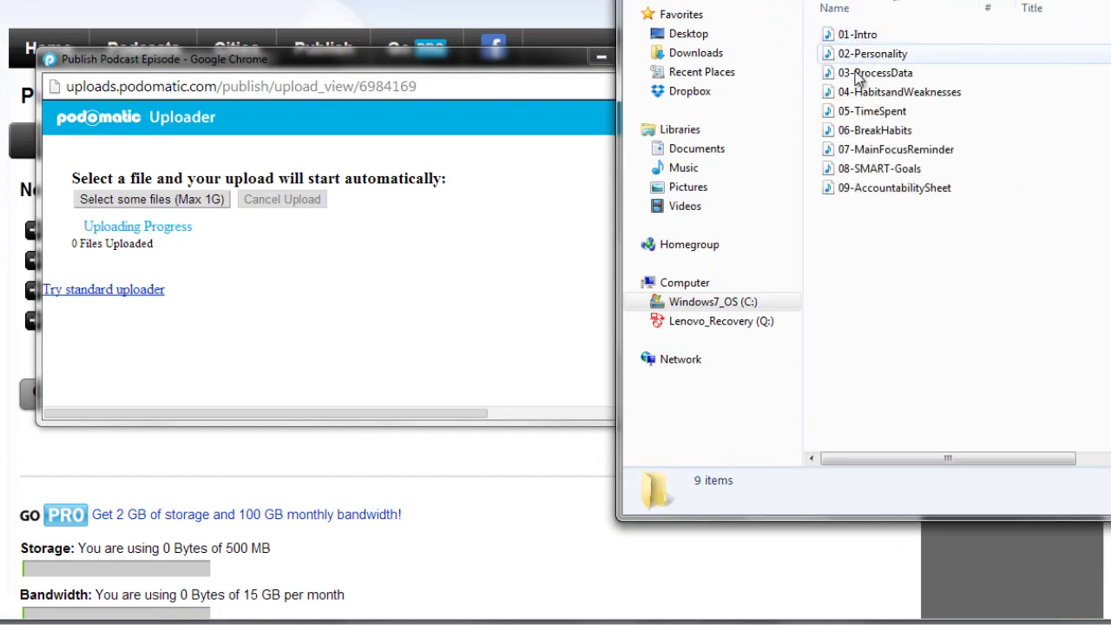
click(859, 57)
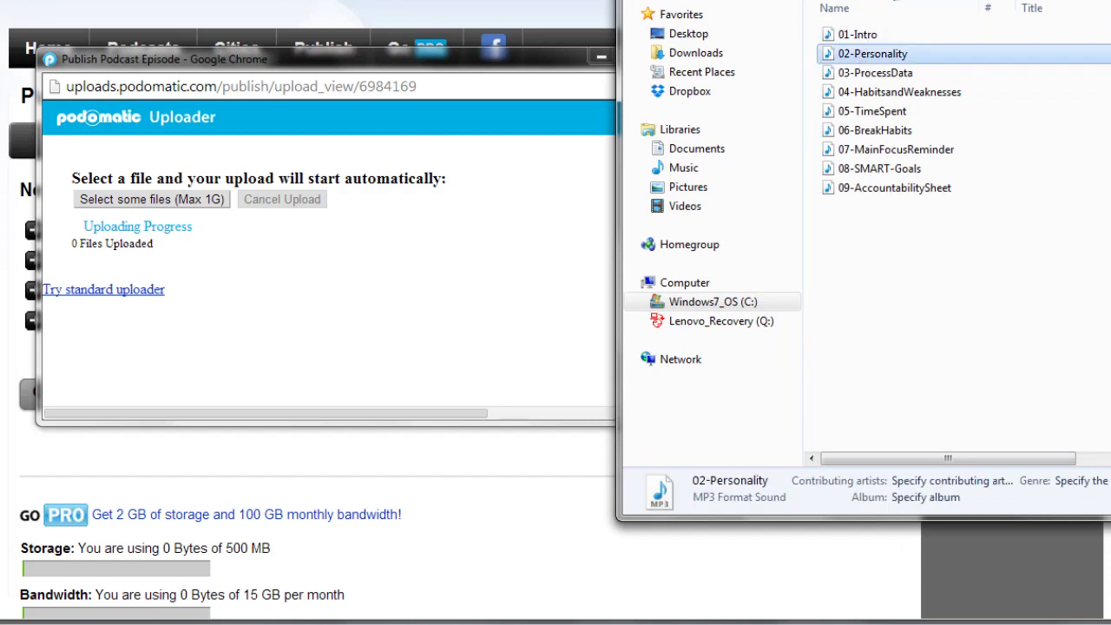
click(432, 242)
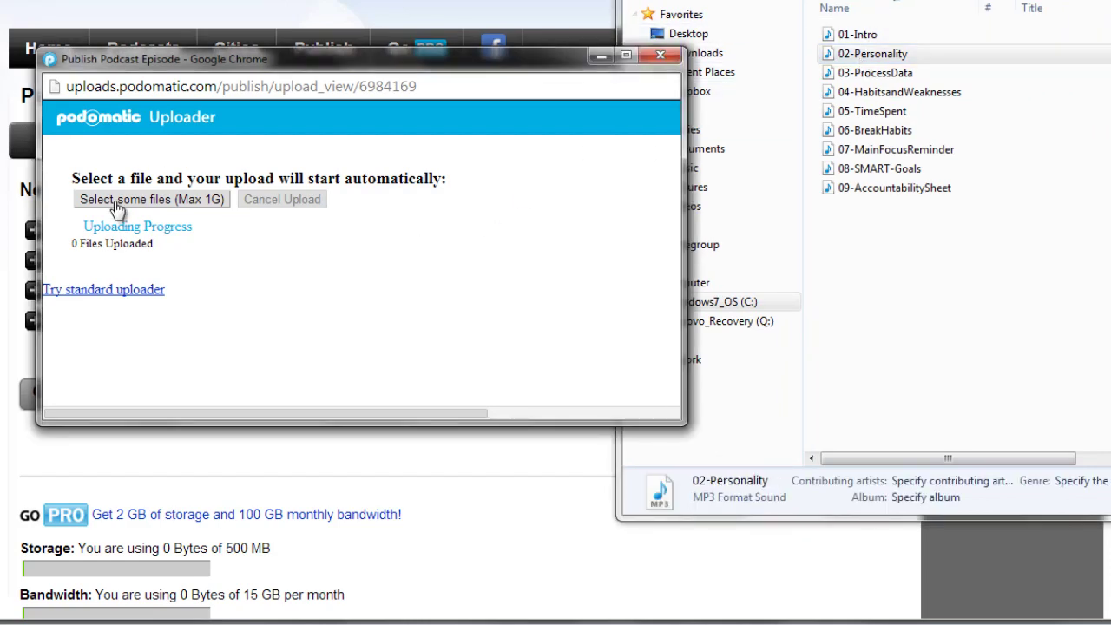
Step: Upload 02-Personality.mp3 from the DD-audios folder through the Uploader's file picker
click(117, 208)
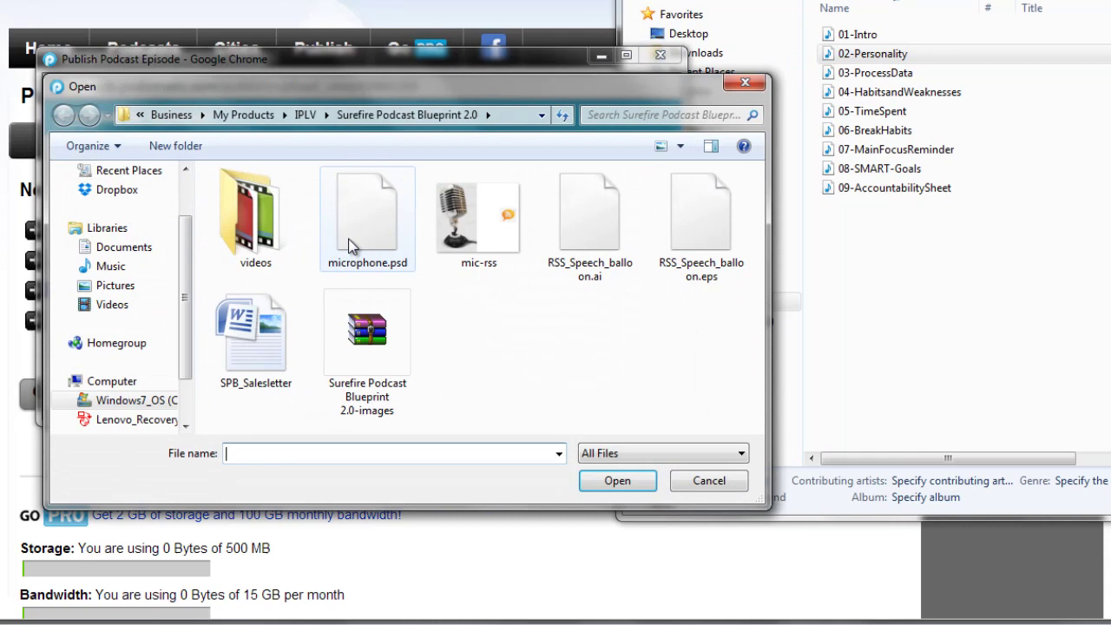
key(ctrl+v)
click(618, 482)
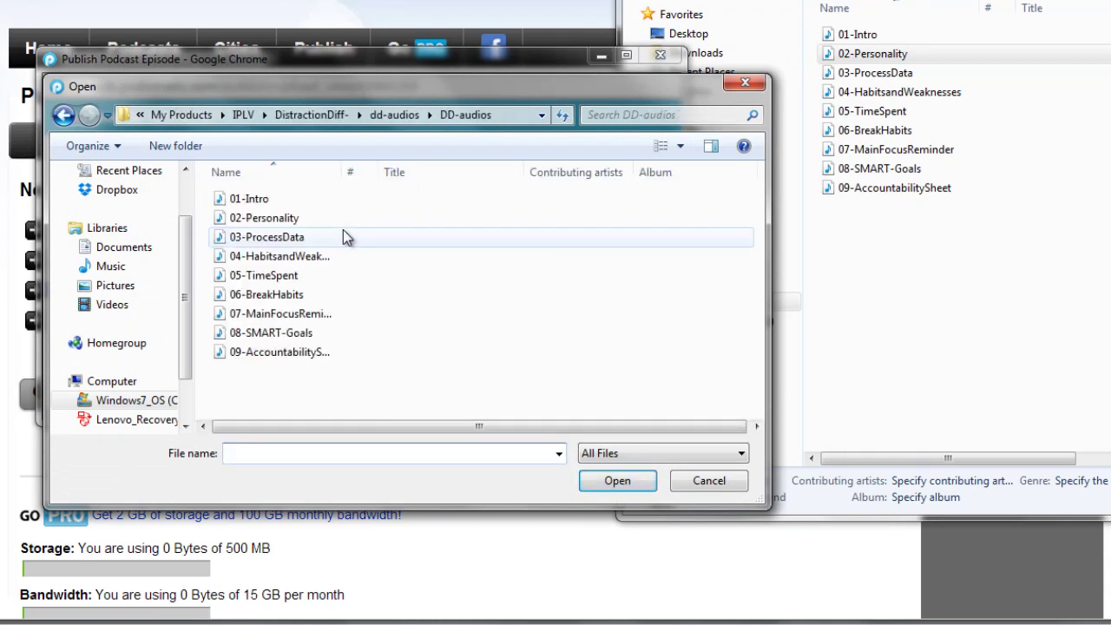
double_click(339, 221)
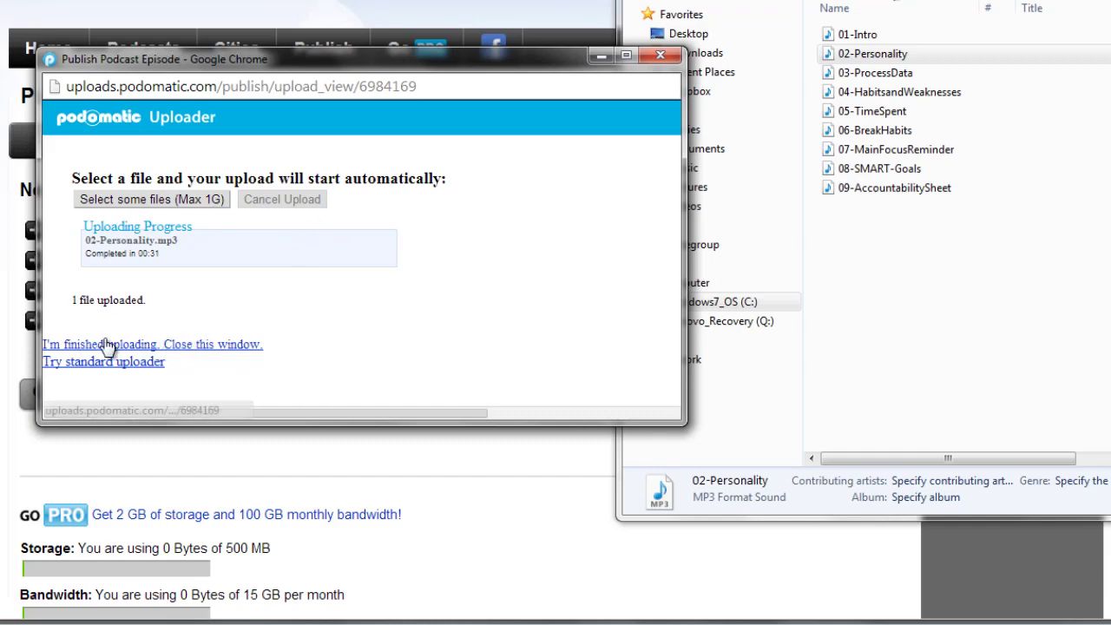
Step: Close the finished uploader and save flat_cover - Copy.jpg as the episode photo
click(199, 344)
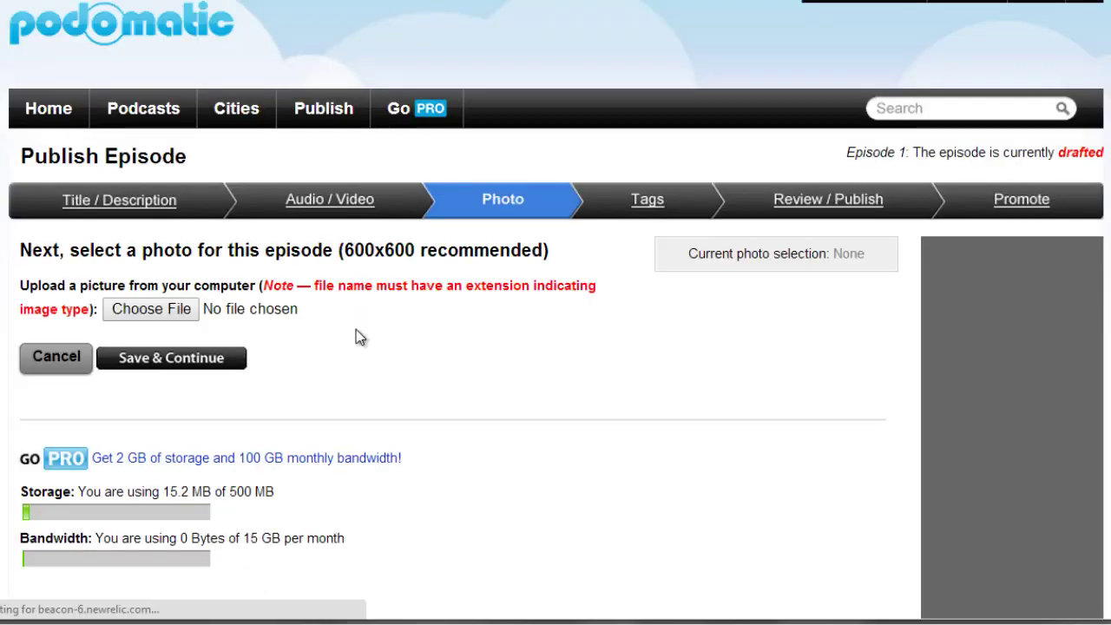
scroll(360, 337, down, 1)
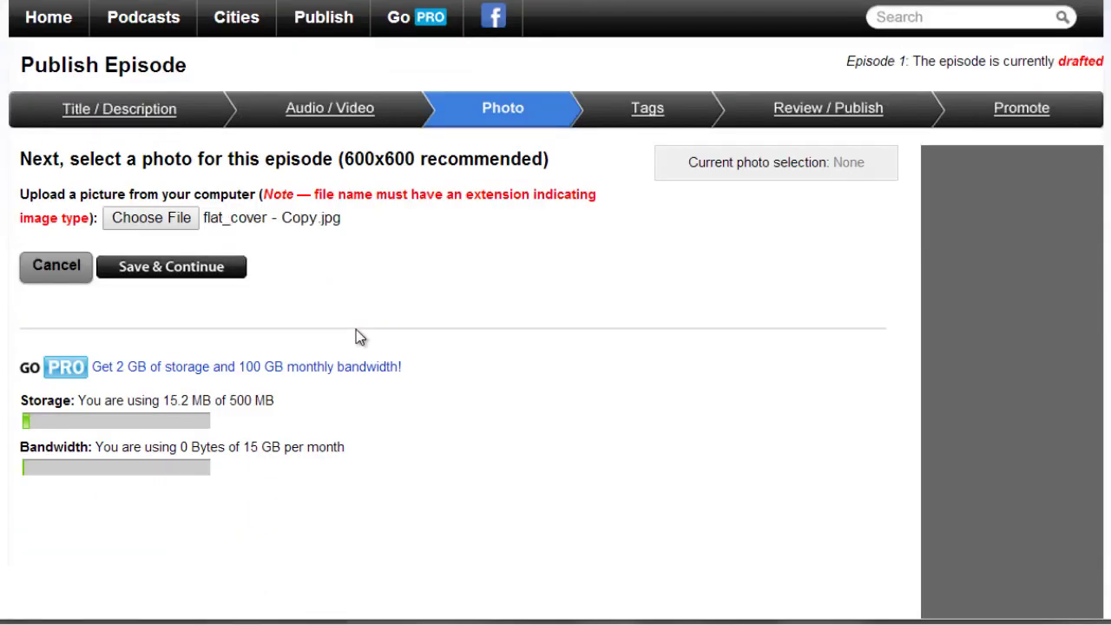
click(210, 275)
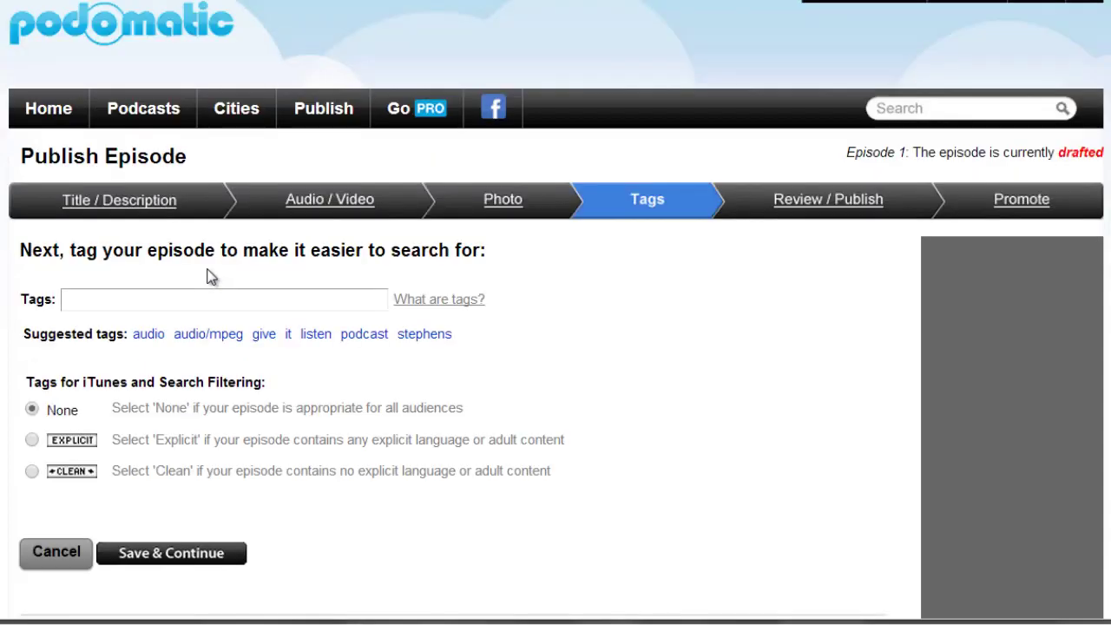
scroll(211, 276, down, 2)
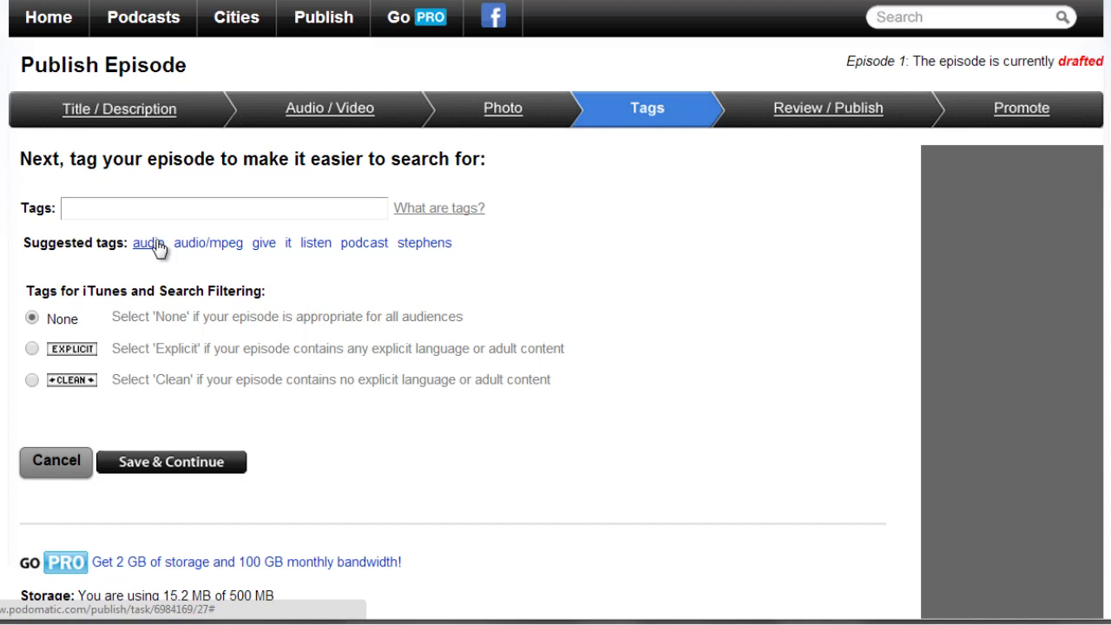
Step: Add the tag 'finding your personality,' to Episode 1 and save it
click(150, 205)
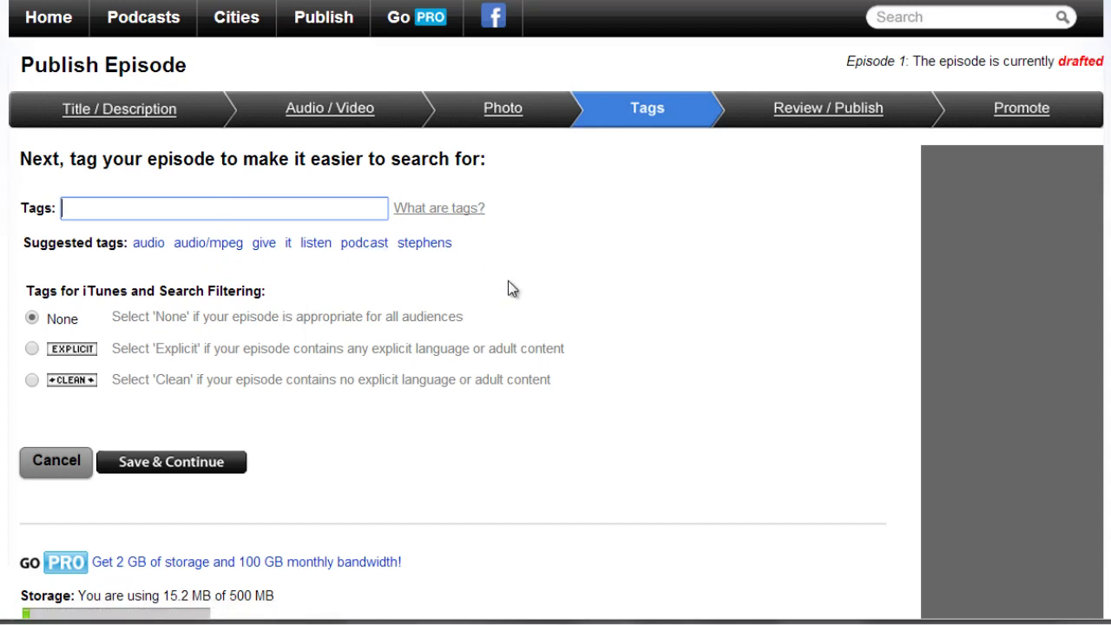
text(finding you)
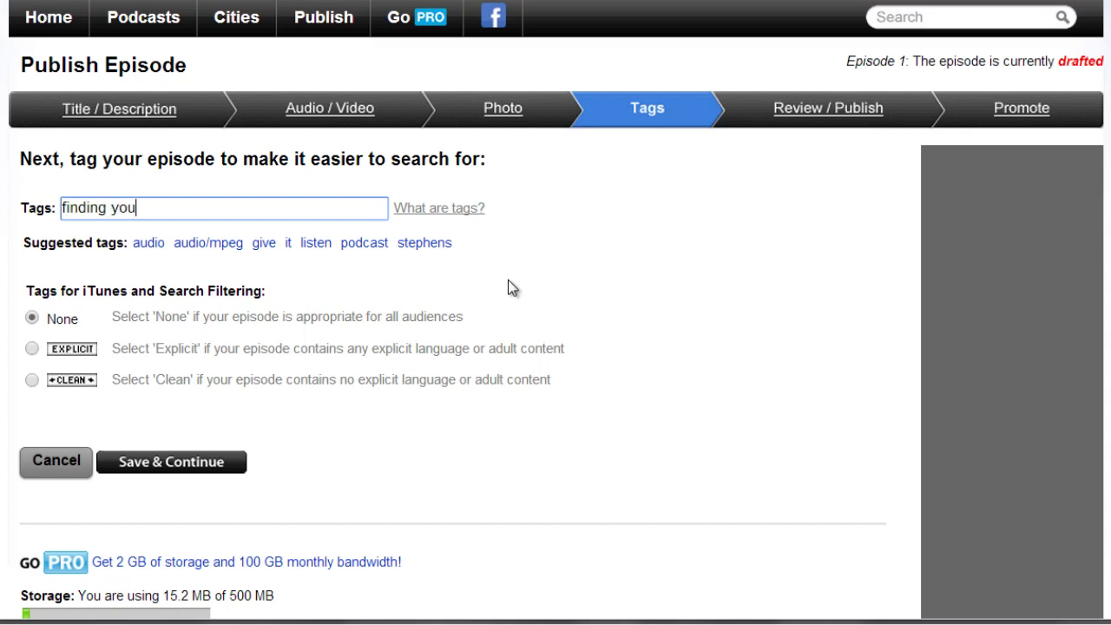
text(r personality,)
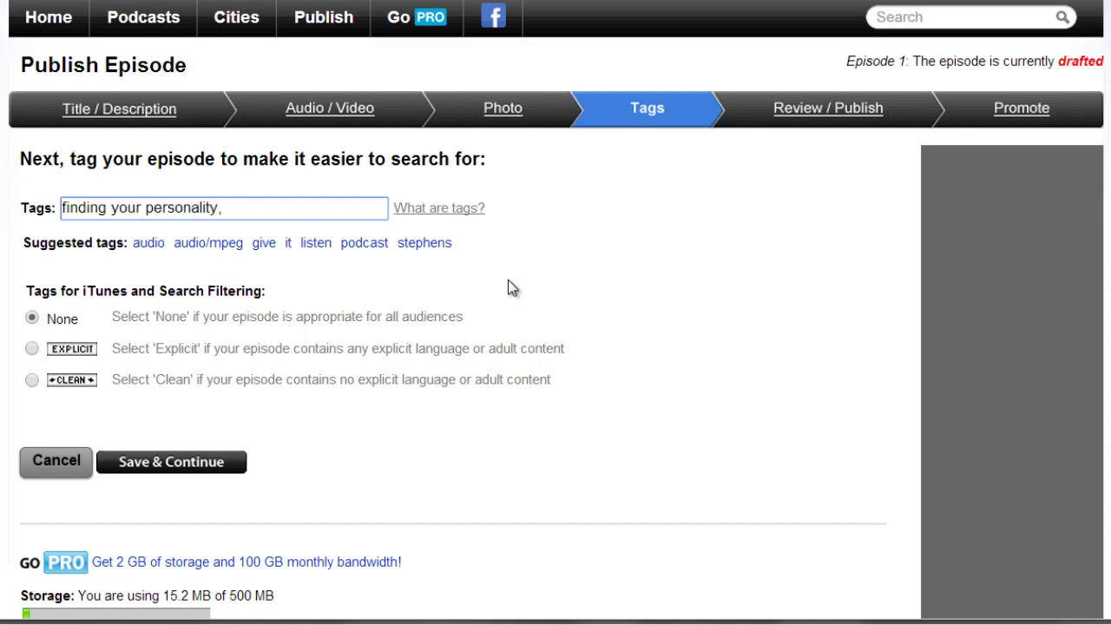
click(181, 470)
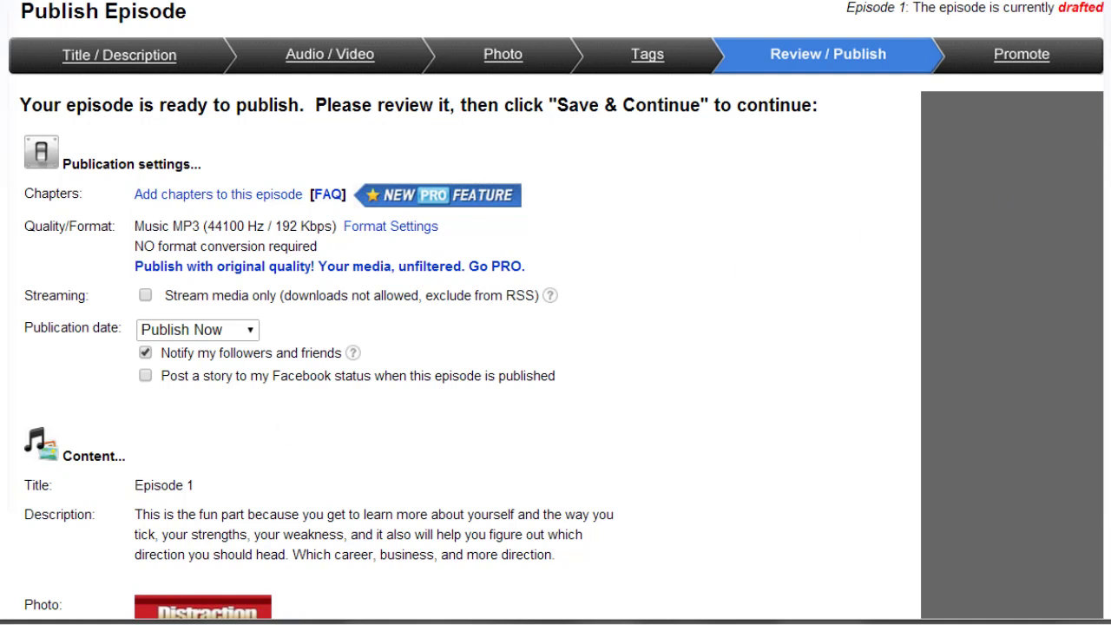
Step: Check the review showing 02-Personality.mp3 and the tag, then save to finish
scroll(555, 347, down, 1)
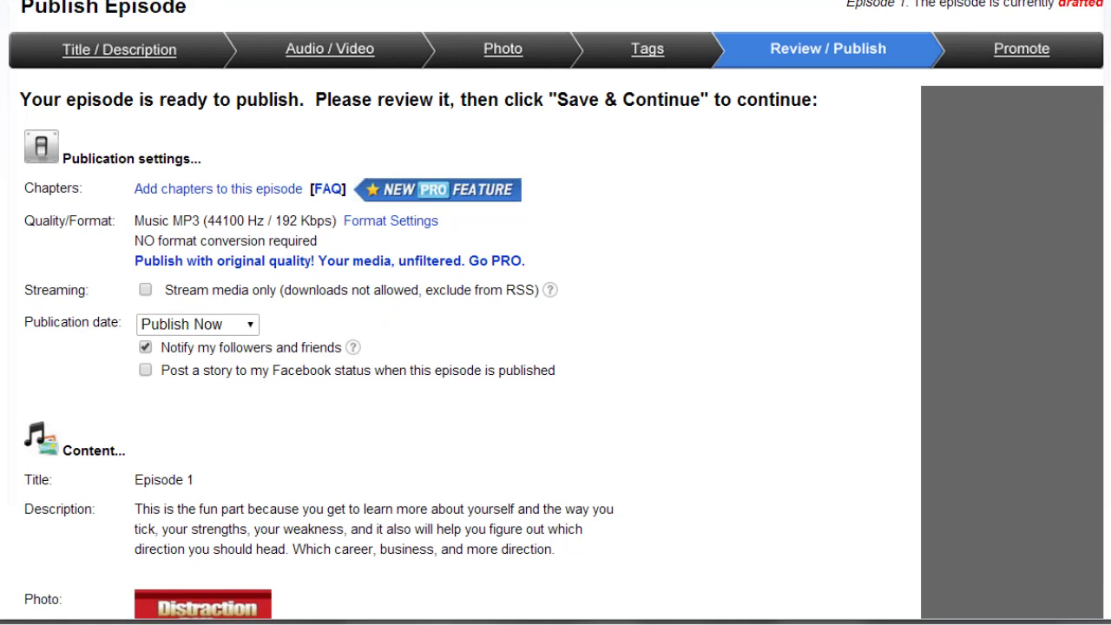
scroll(619, 391, down, 3)
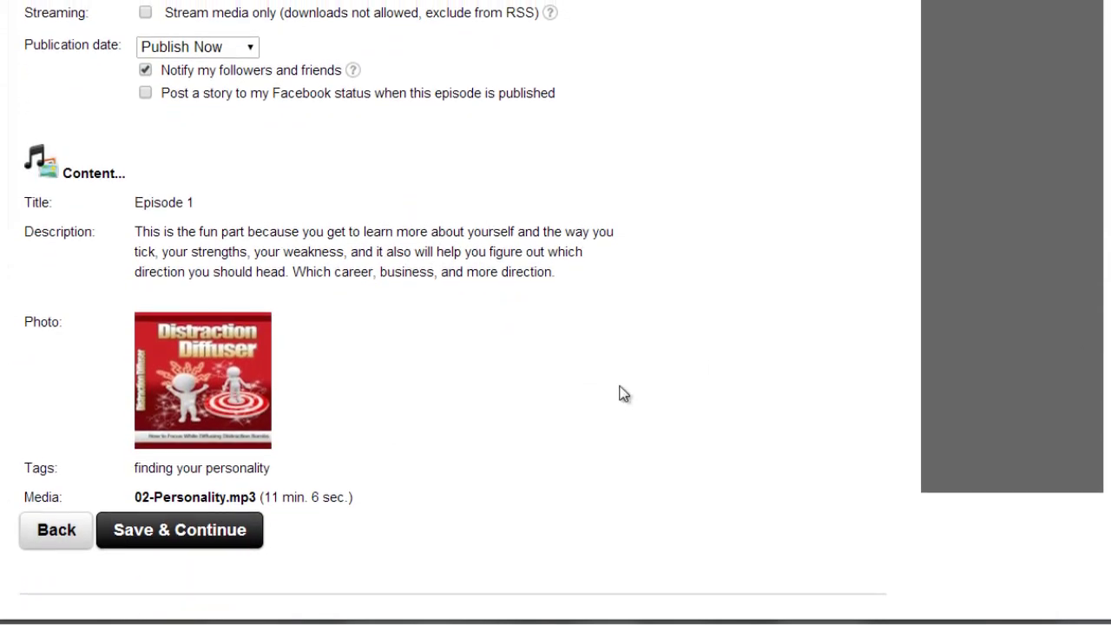
click(199, 541)
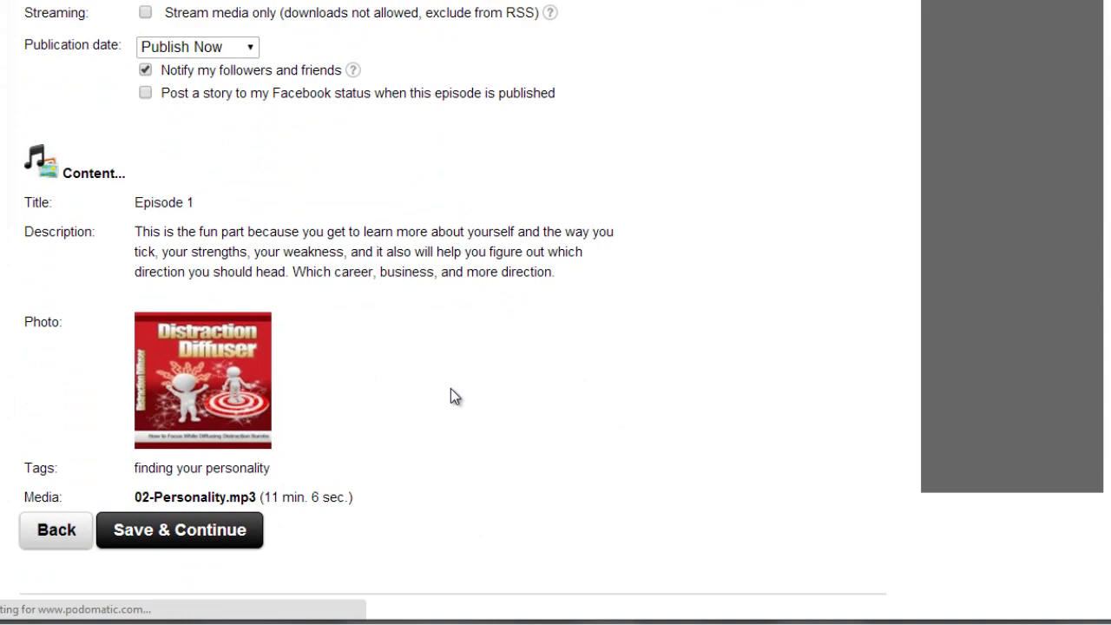